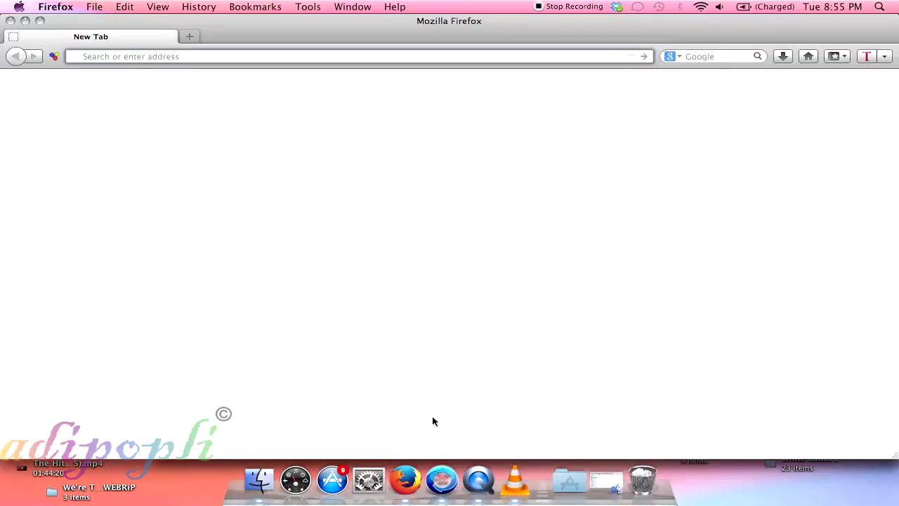
Open the Google India homepage in the browser.
text(google)
key(Down)
key(Down)
key(Return)
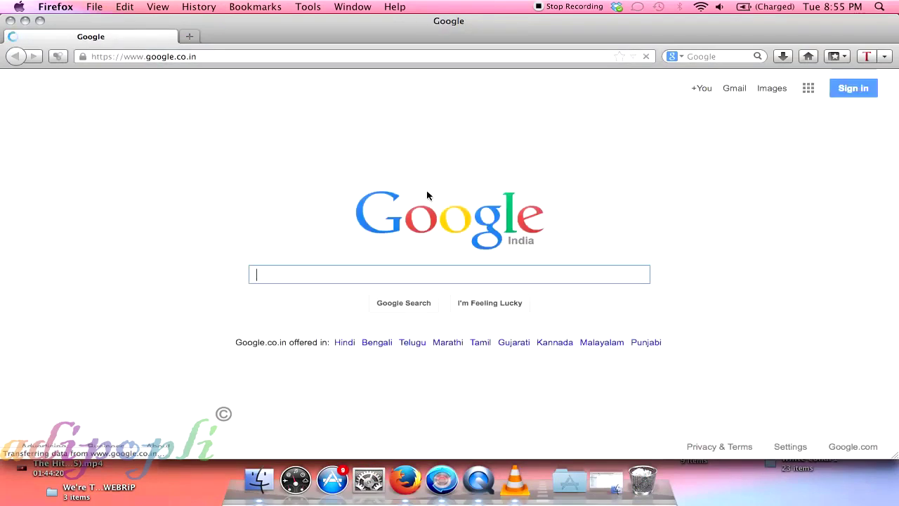
Search Google for "android file transfer for mac" and open the Android File Transfer page on android.com.
text(andr)
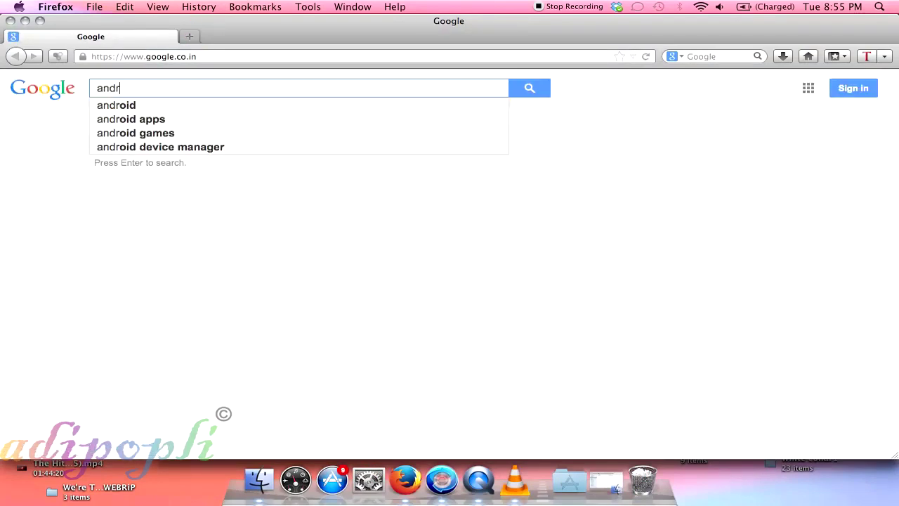
text(oidandroid file)
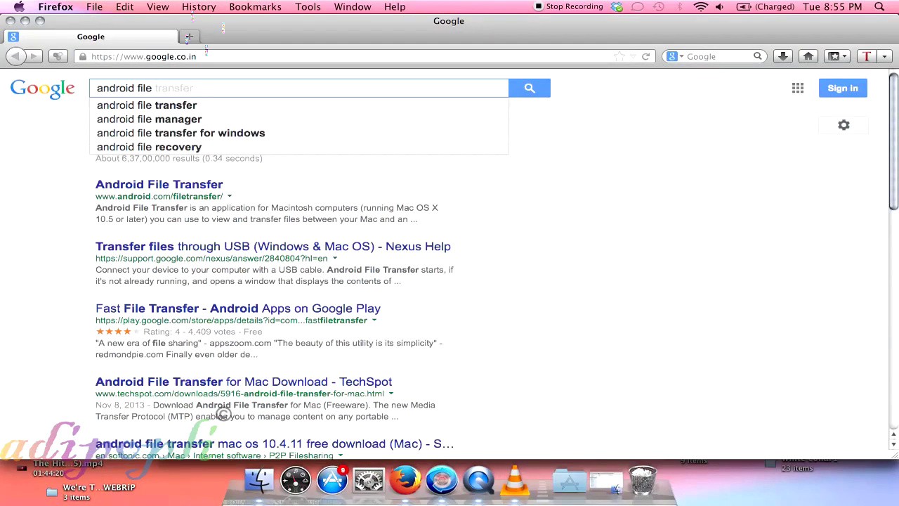
text(transfer f)
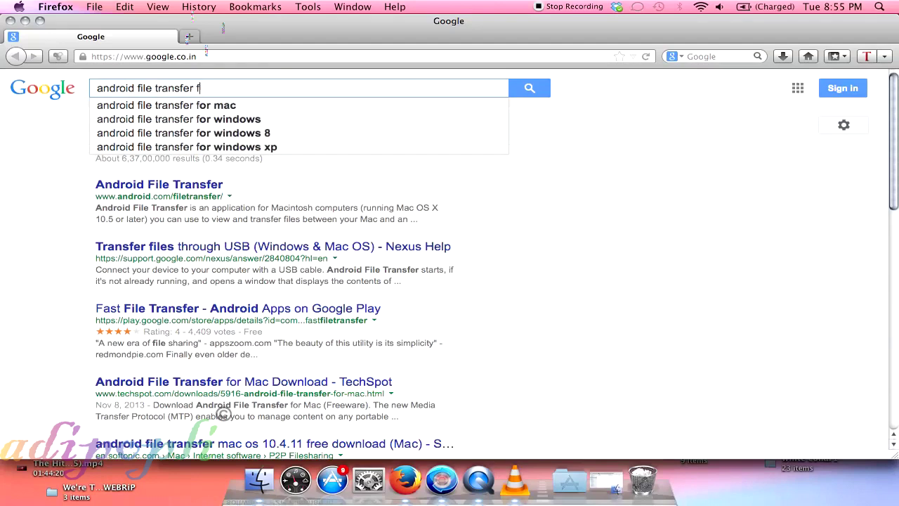
text(or mac)
key(Return)
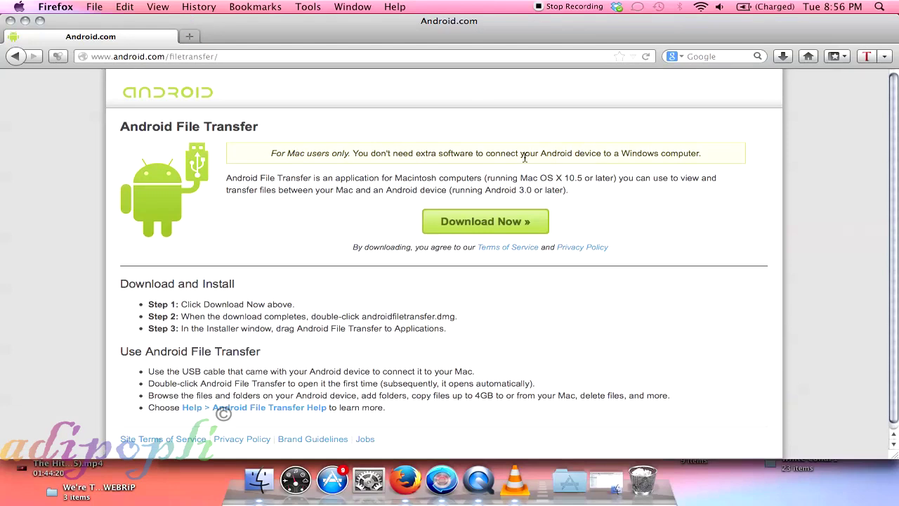
Download androidfiletransfer.dmg and save it to the Downloads folder.
click(508, 228)
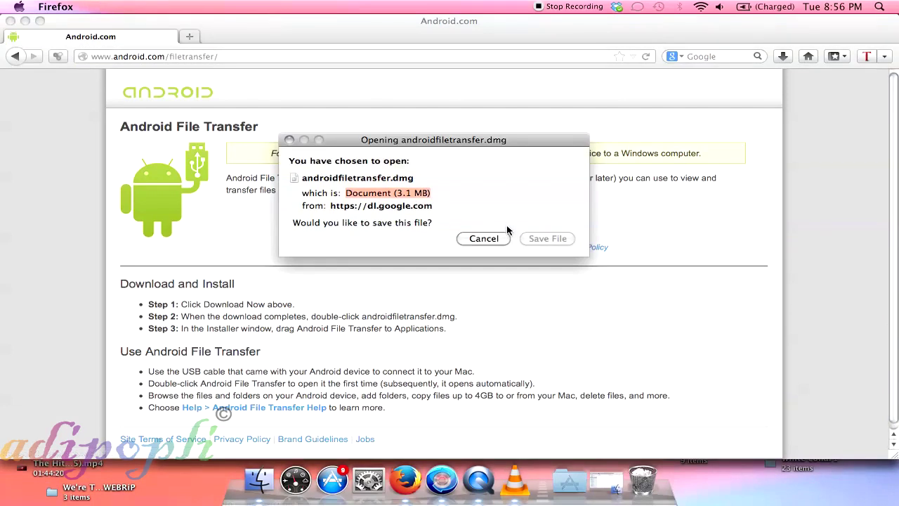
click(547, 239)
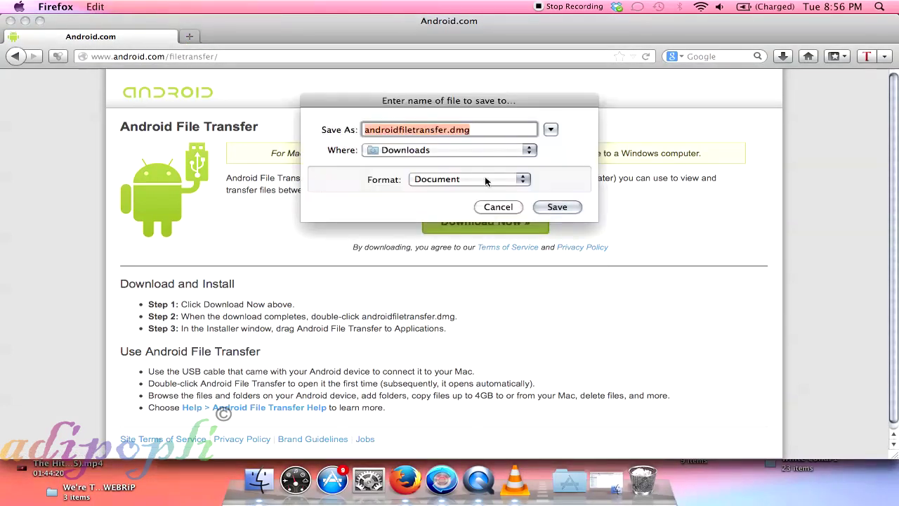
click(557, 205)
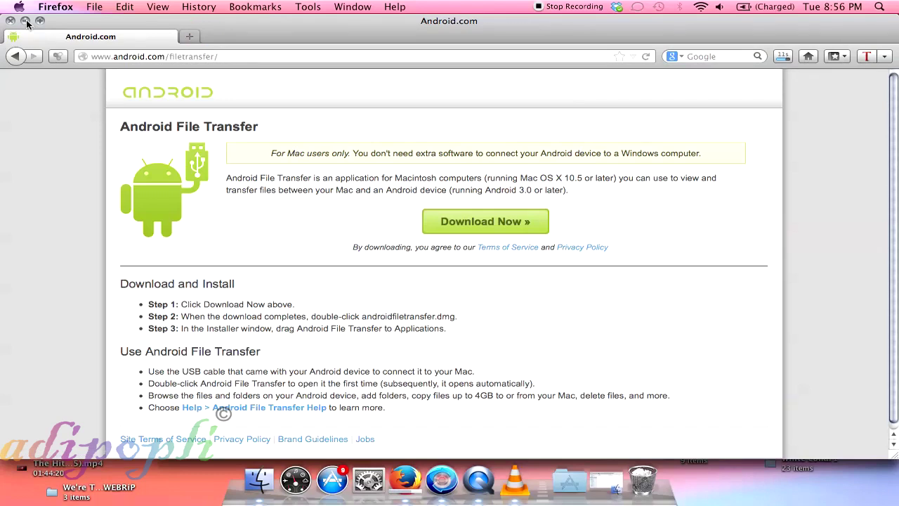
Minimize the browser, go to the Downloads folder in Finder and open androidfiletransfer.dmg.
click(26, 21)
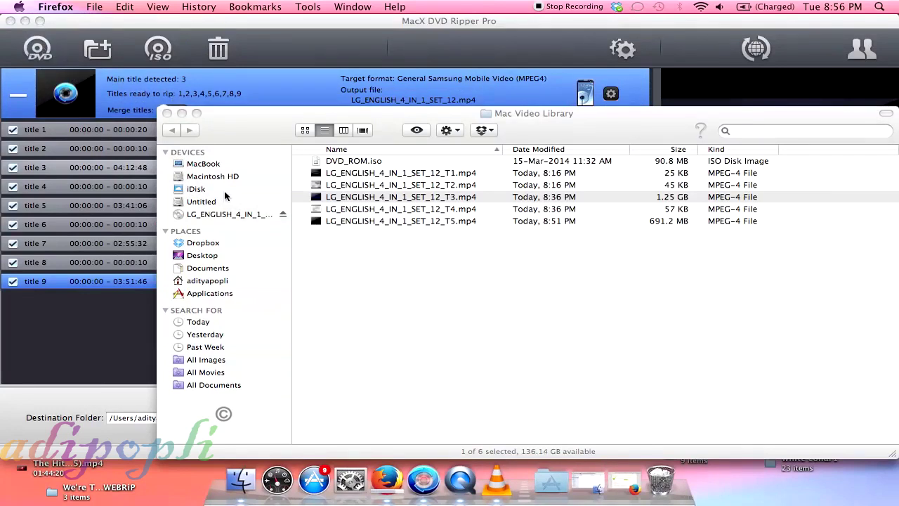
click(222, 271)
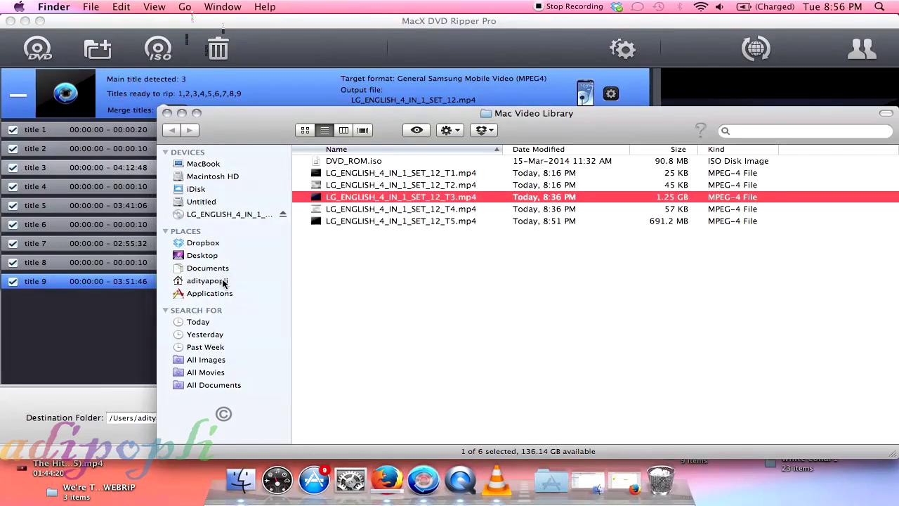
click(224, 282)
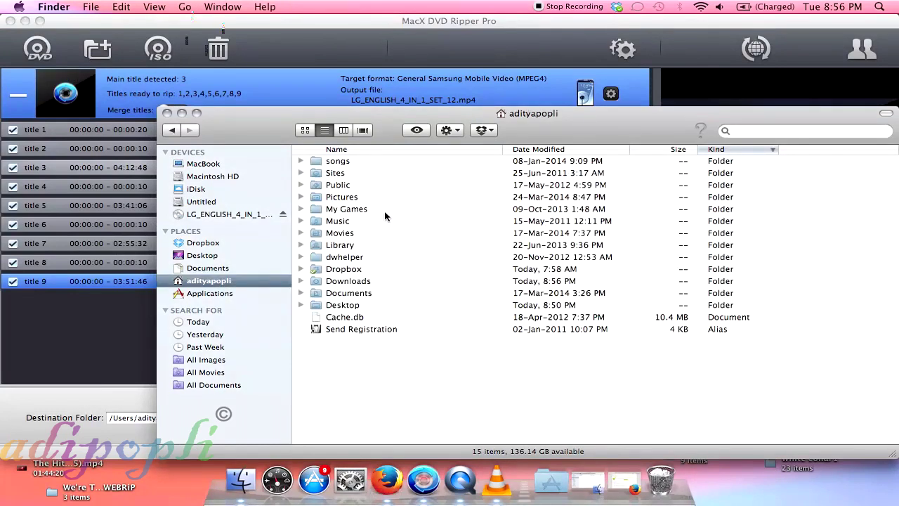
double_click(351, 280)
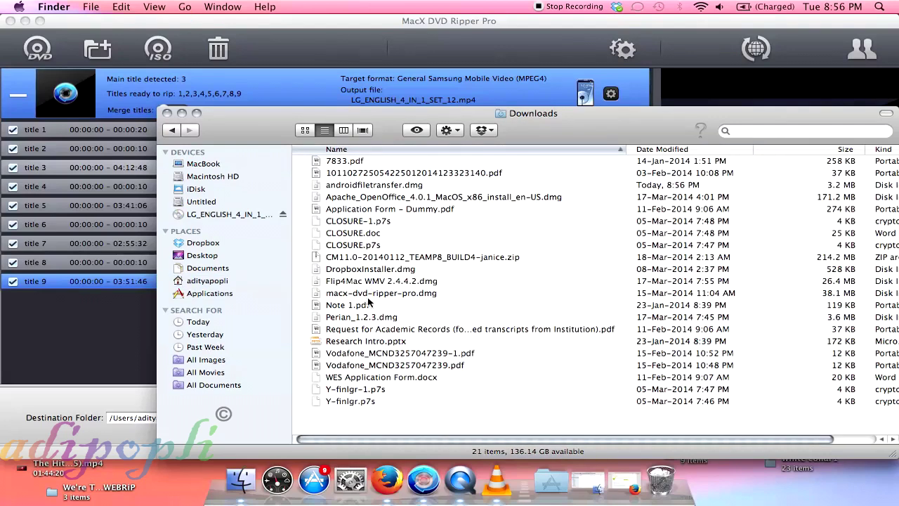
click(384, 185)
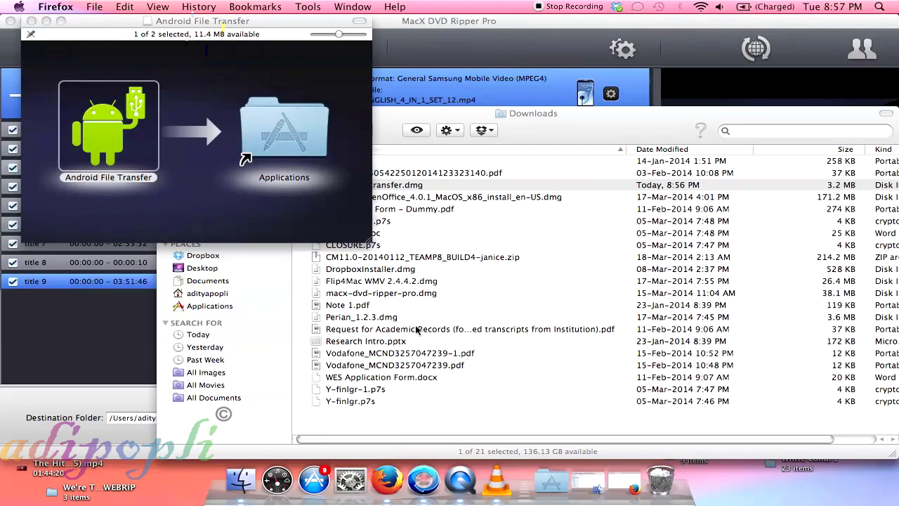
Launch Android File Transfer from its mounted disk image, allowing both the application and its agent to open.
click(31, 21)
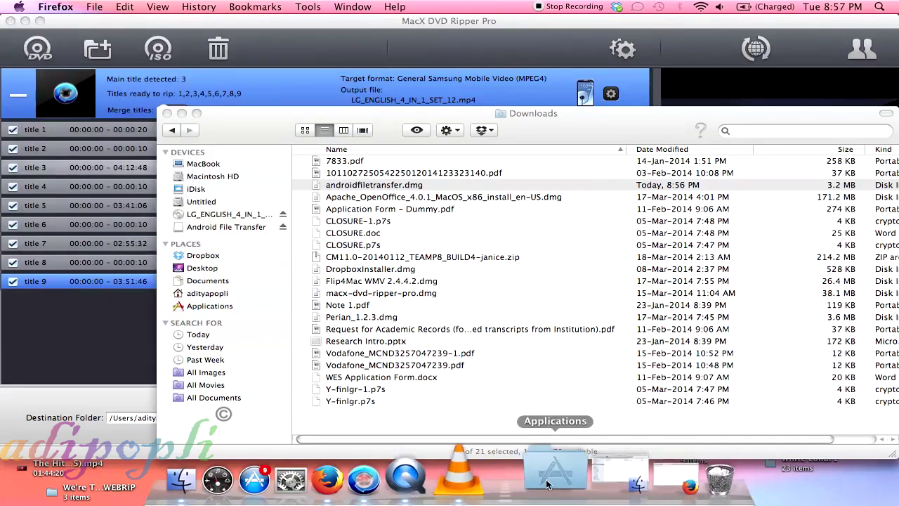
click(599, 483)
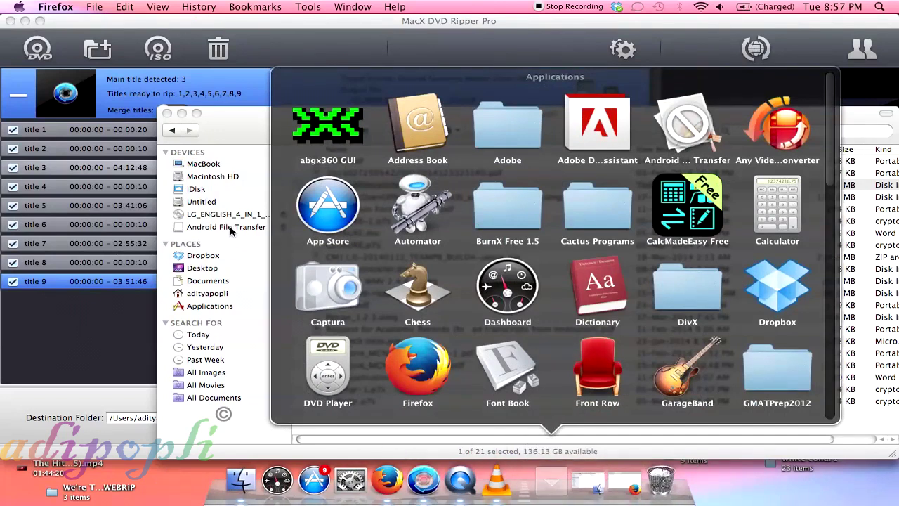
click(232, 227)
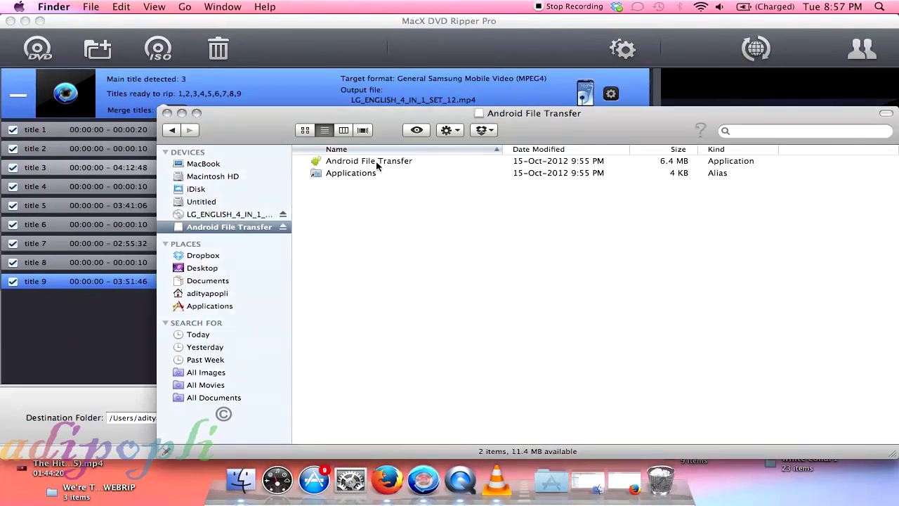
double_click(377, 162)
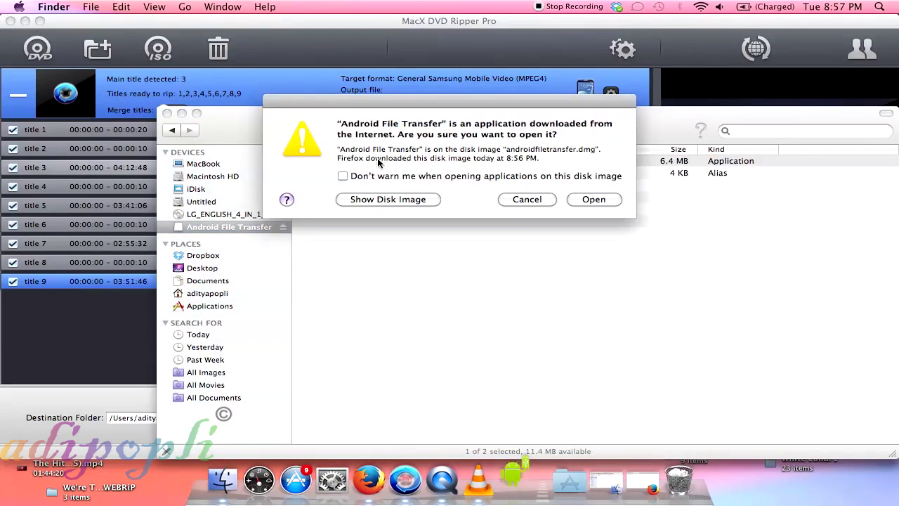
click(593, 200)
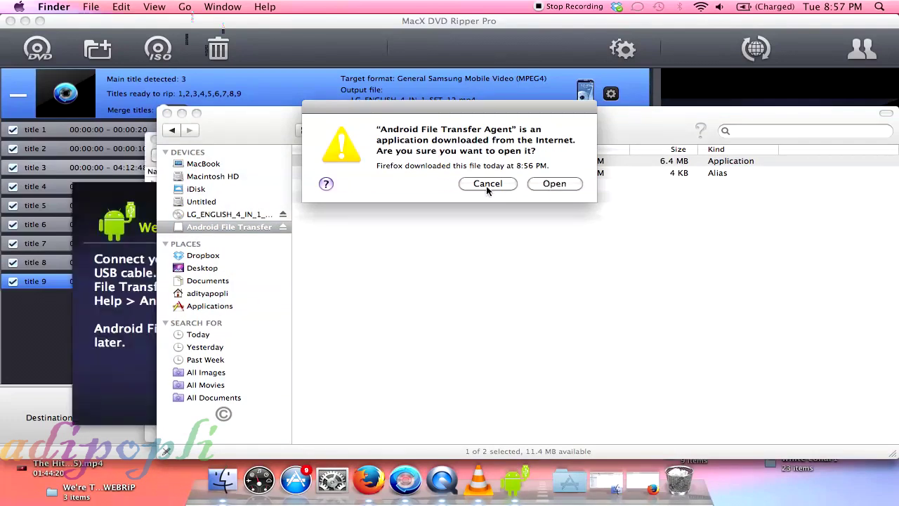
click(554, 183)
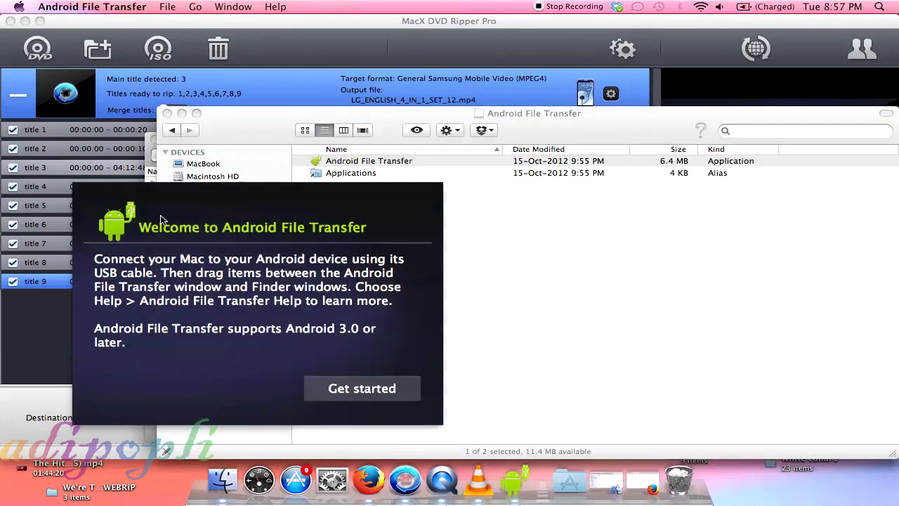
Continue past the Android File Transfer welcome screen, enlarge the phone's file window and open its Movies folder.
click(359, 393)
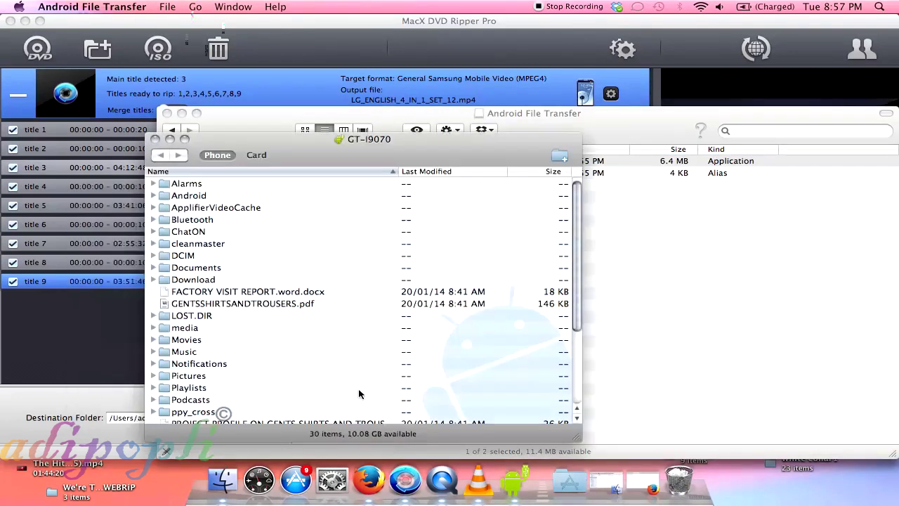
click(184, 140)
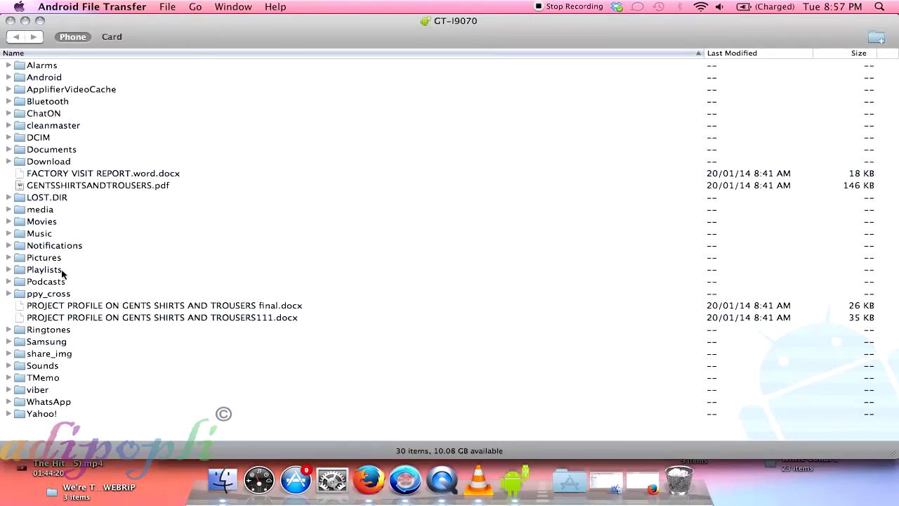
double_click(59, 222)
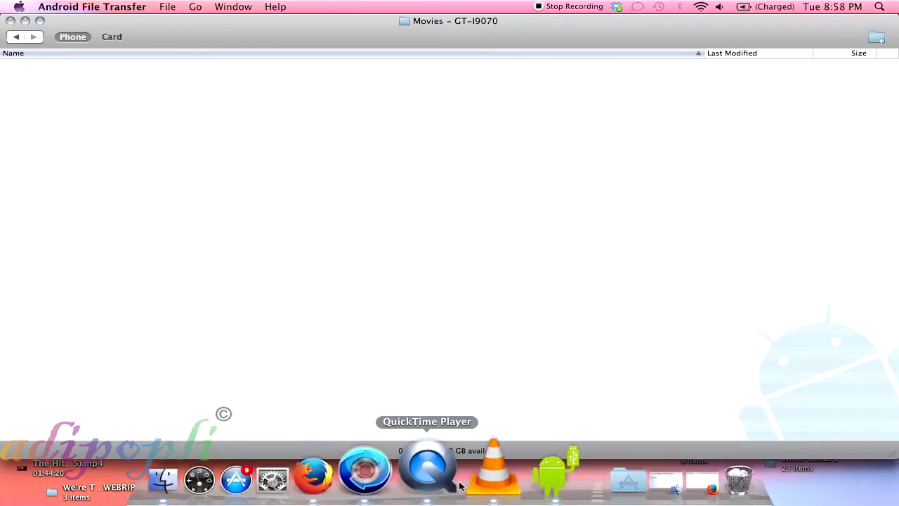
click(382, 469)
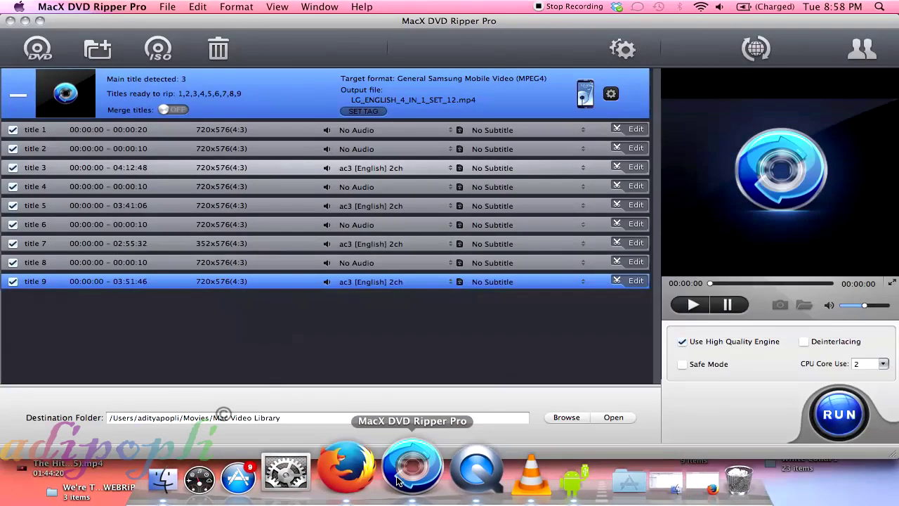
click(168, 6)
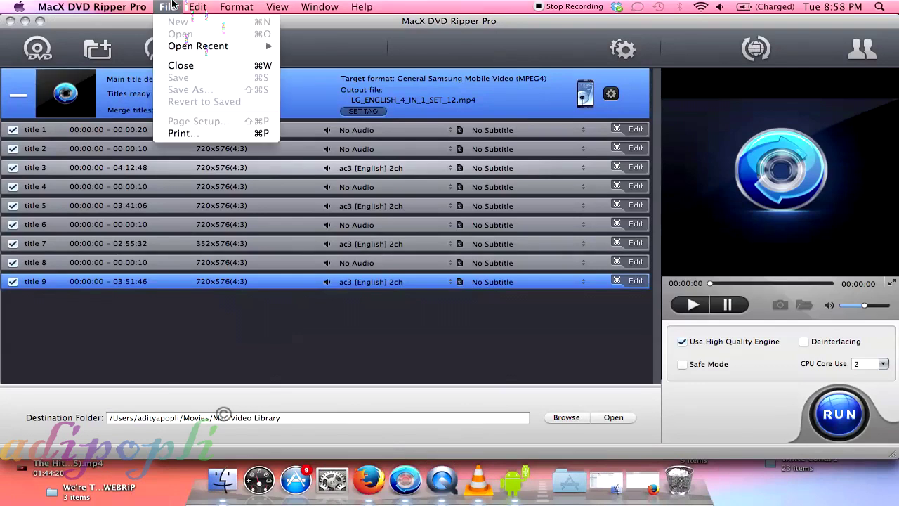
mouse_move(196, 51)
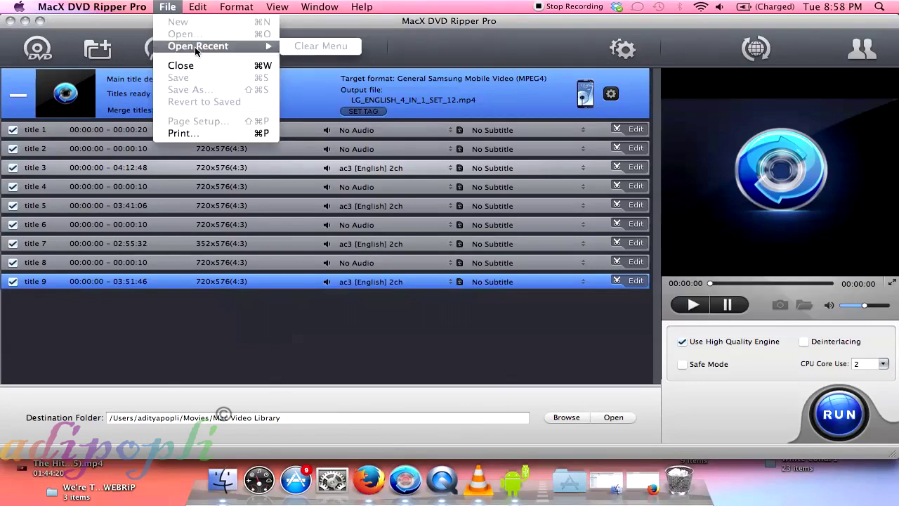
mouse_move(192, 4)
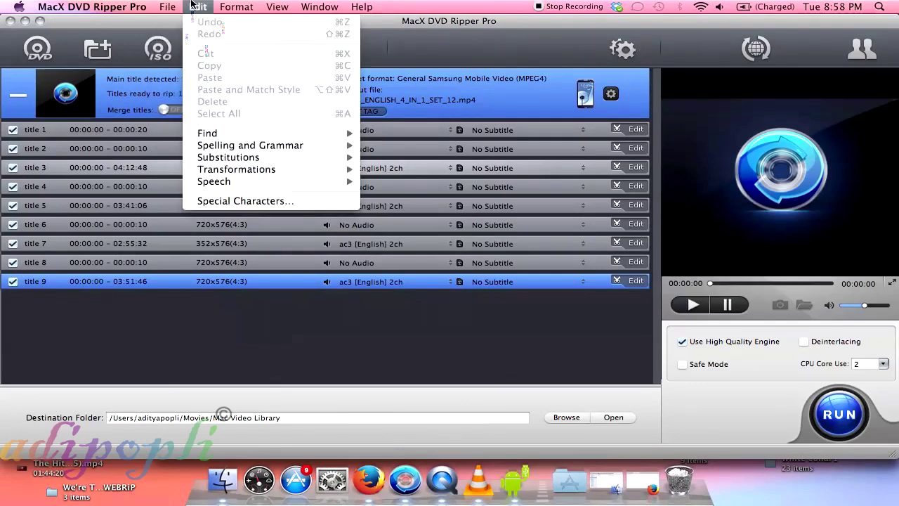
mouse_move(232, 4)
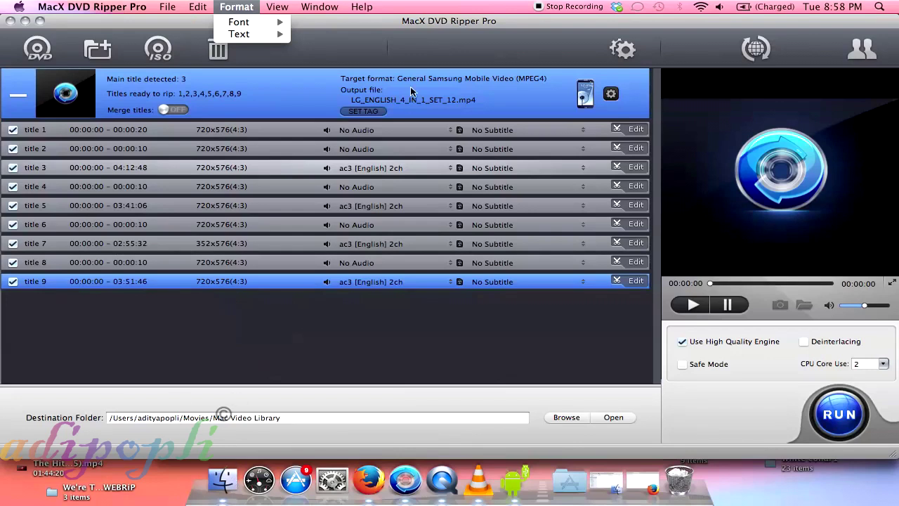
click(392, 21)
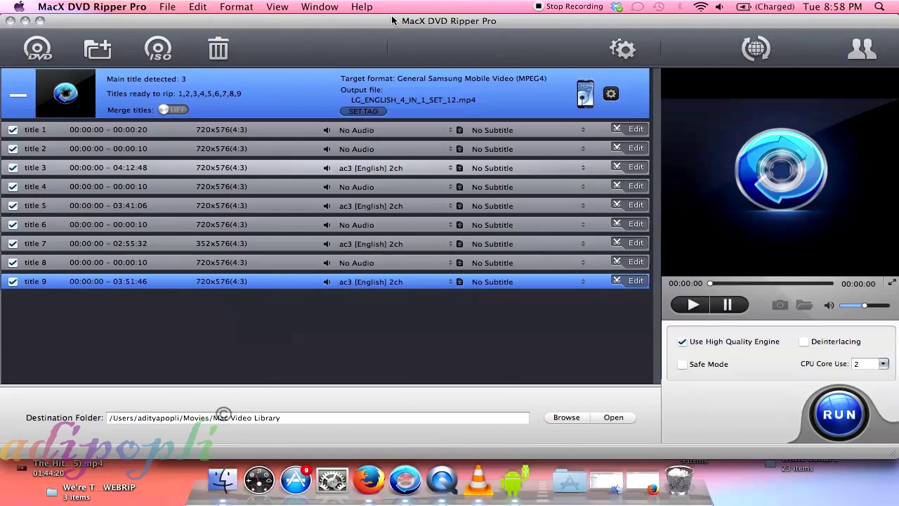
Switch to Finder, open Mac Video Library inside the home folder's Movies folder and select LG_ENGLISH_4_IN_1_SET_12_T3.mp4.
click(236, 477)
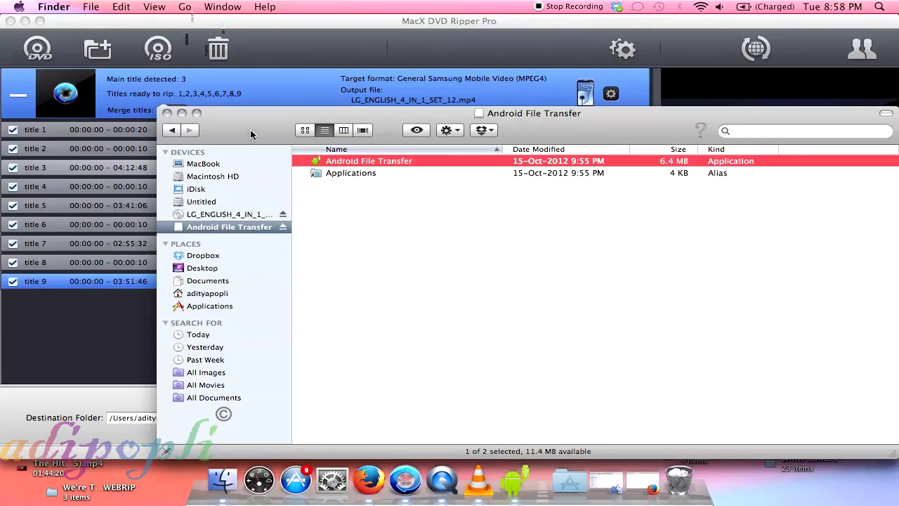
click(225, 293)
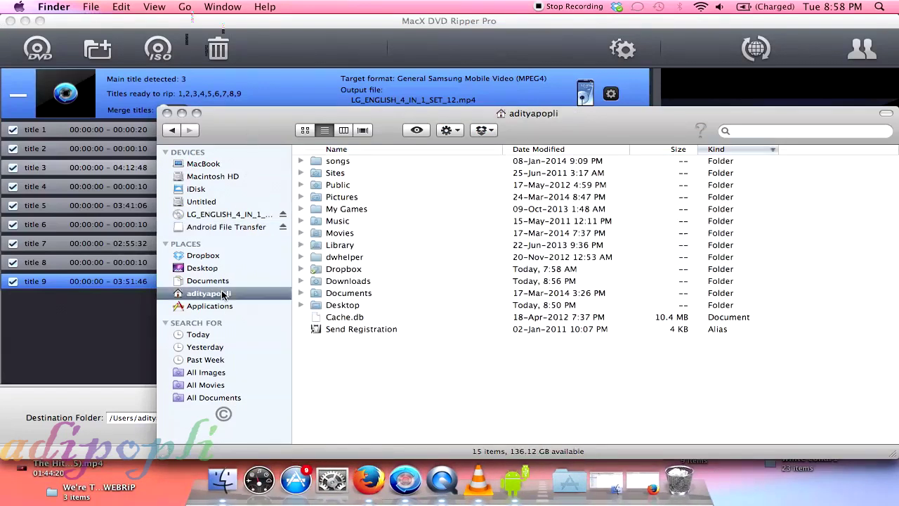
double_click(356, 233)
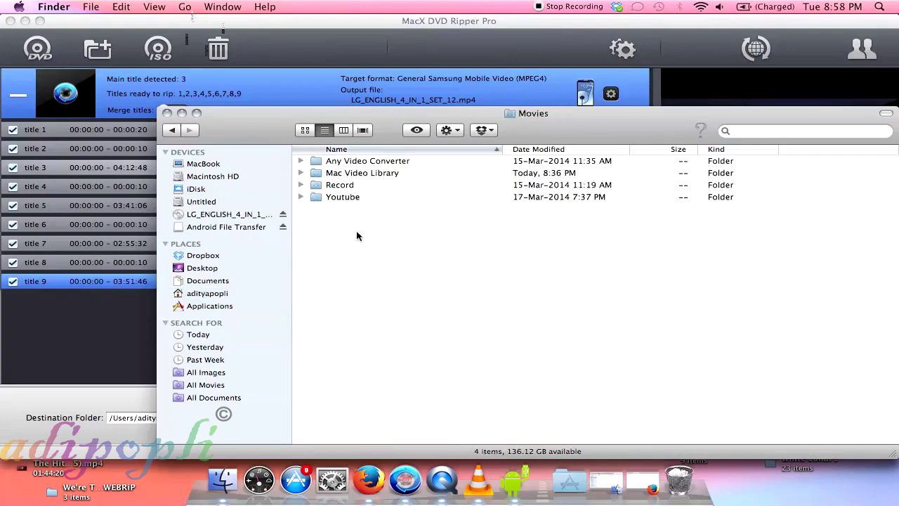
double_click(370, 175)
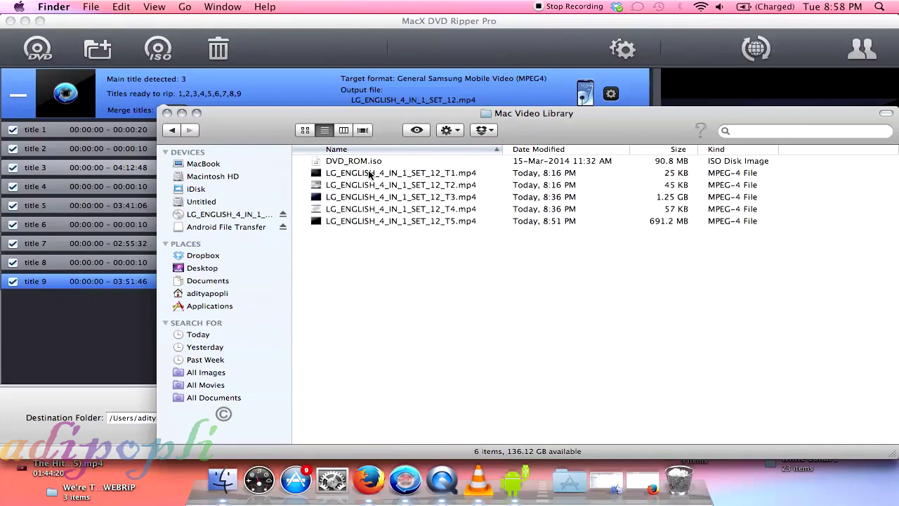
click(406, 198)
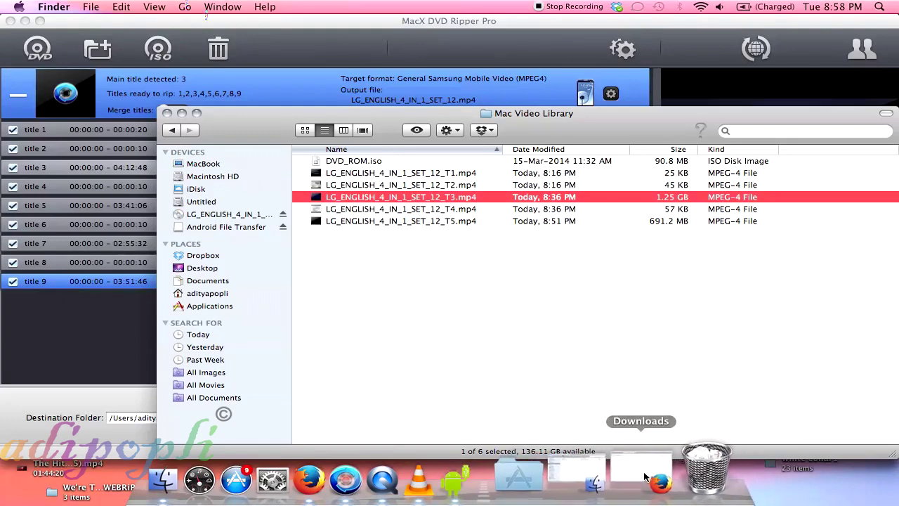
Switch to Android File Transfer, shrink its window so Finder shows behind it, and reopen the phone's Movies folder from the top level.
click(517, 479)
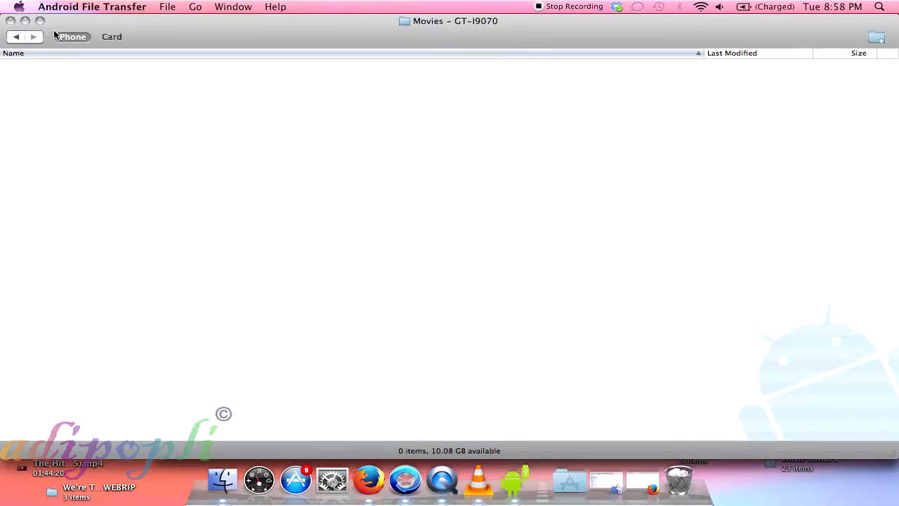
click(40, 22)
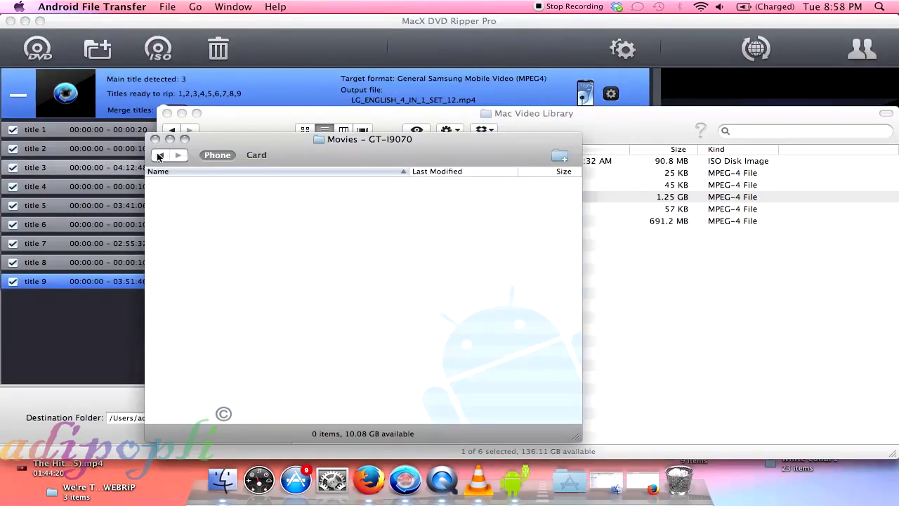
click(160, 156)
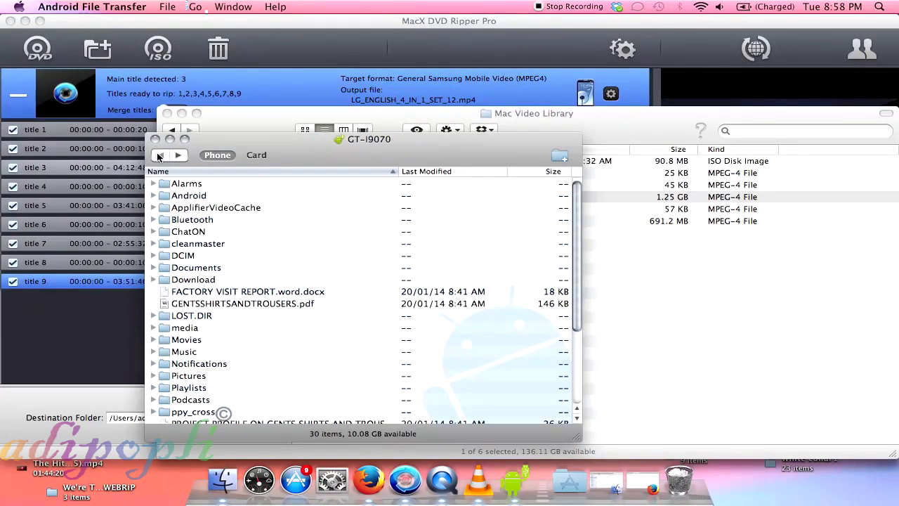
double_click(217, 342)
Move the Finder window aside and copy LG_ENGLISH_4_IN_1_SET_12_T3.mp4 from Mac Video Library into the phone's Movies folder.
click(675, 123)
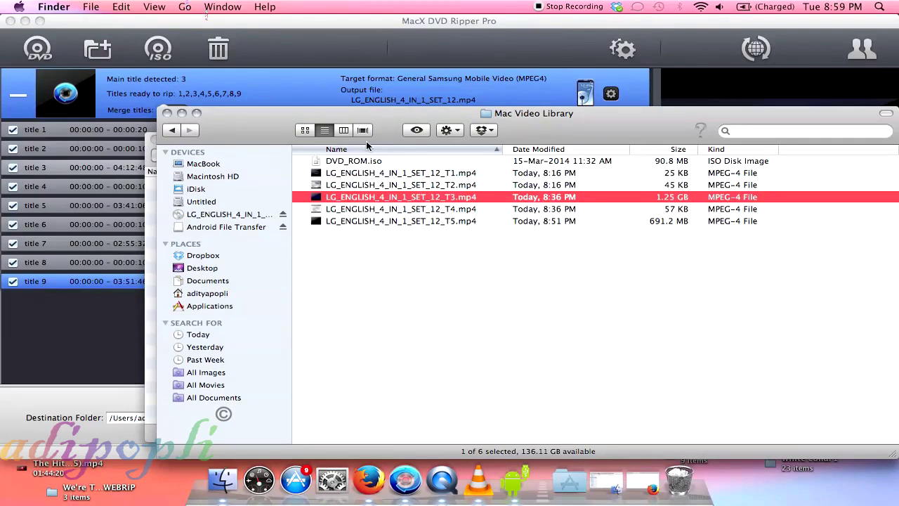
drag(268, 127, 577, 132)
drag(630, 208, 267, 256)
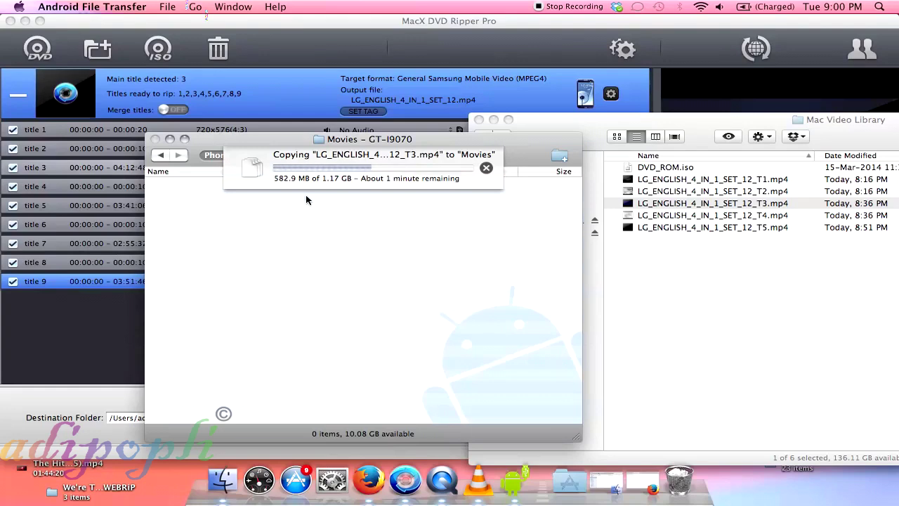
Examine the file information of LG_ENGLISH_4_IN_1_SET_12_T3.mp4 in Finder, close it and return to the phone's Movies window.
click(777, 142)
click(766, 137)
click(766, 137)
click(766, 137)
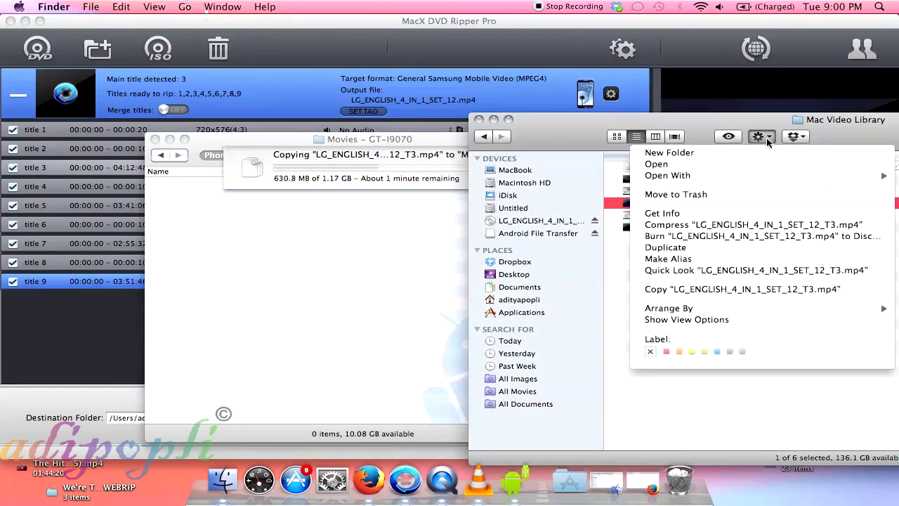
click(722, 213)
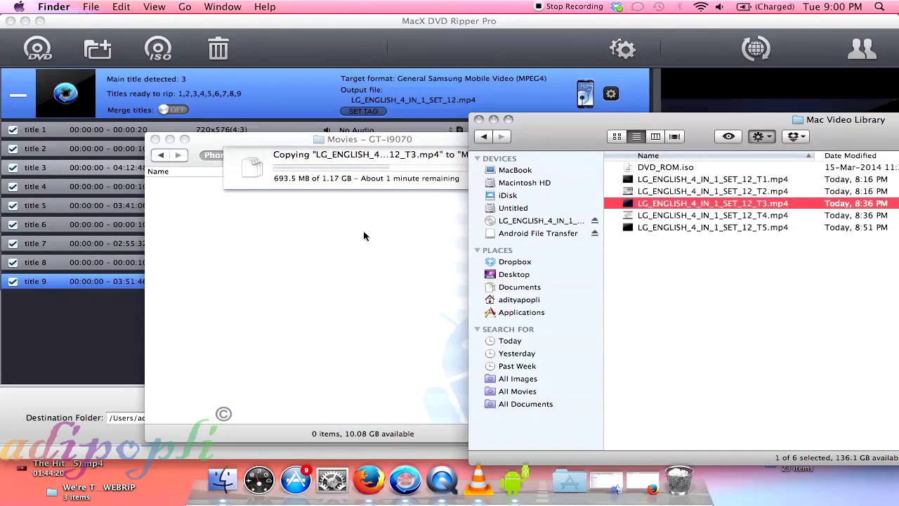
scroll(139, 197, down, 1)
scroll(139, 197, up, 1)
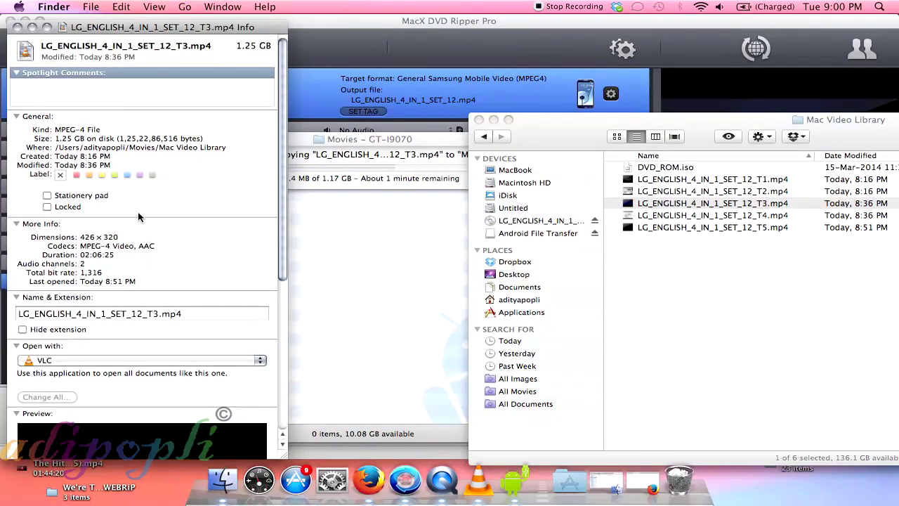
scroll(138, 212, down, 1)
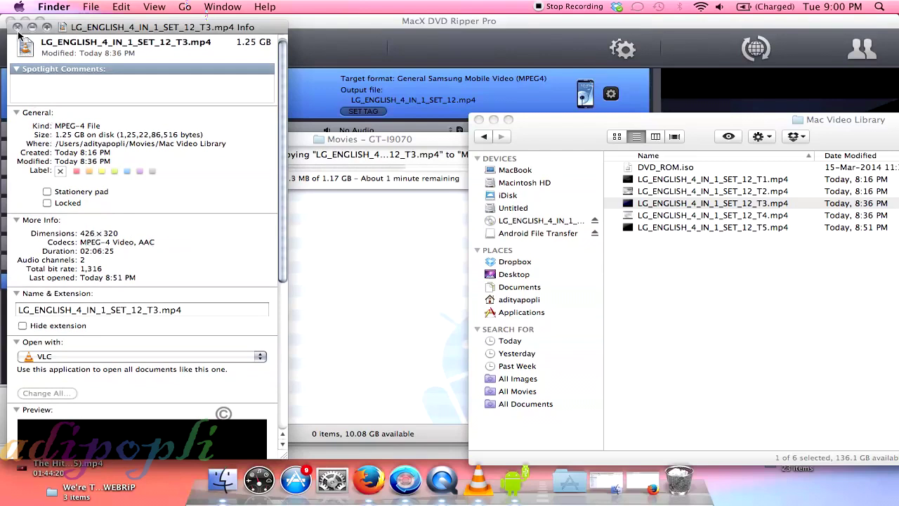
scroll(26, 47, up, 1)
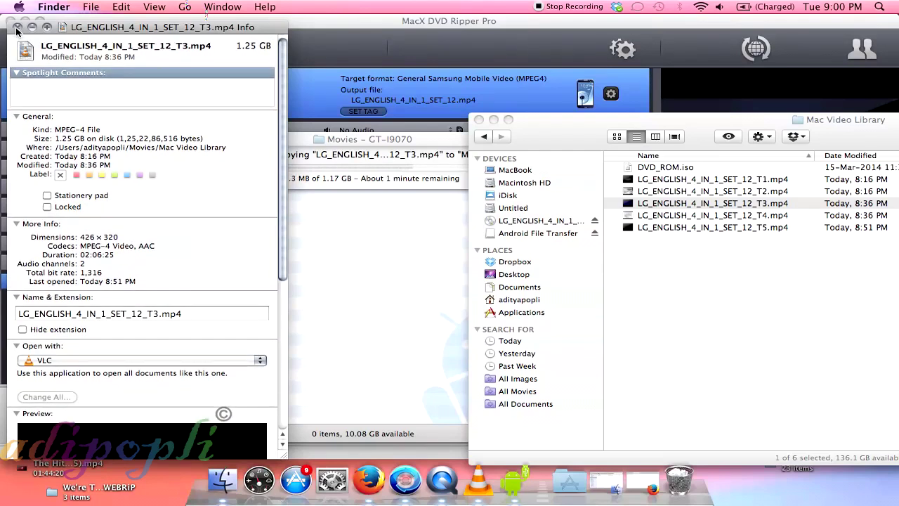
click(17, 27)
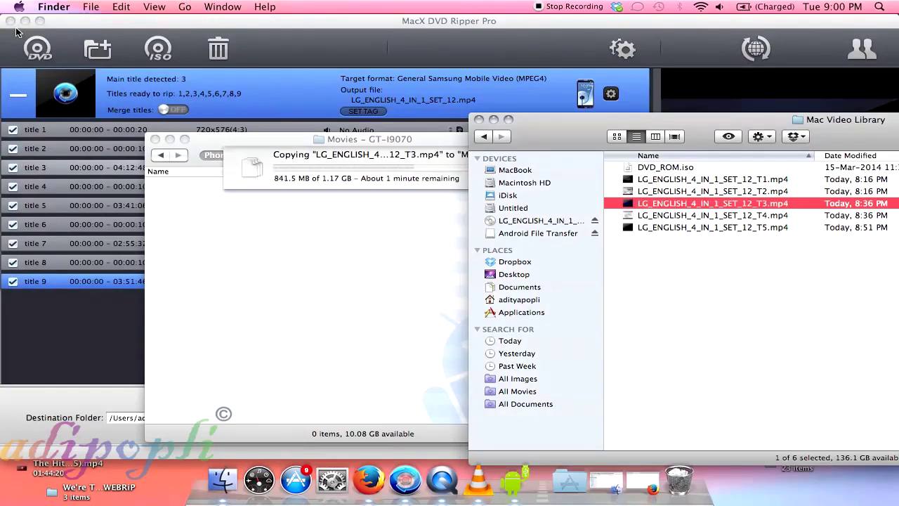
click(265, 324)
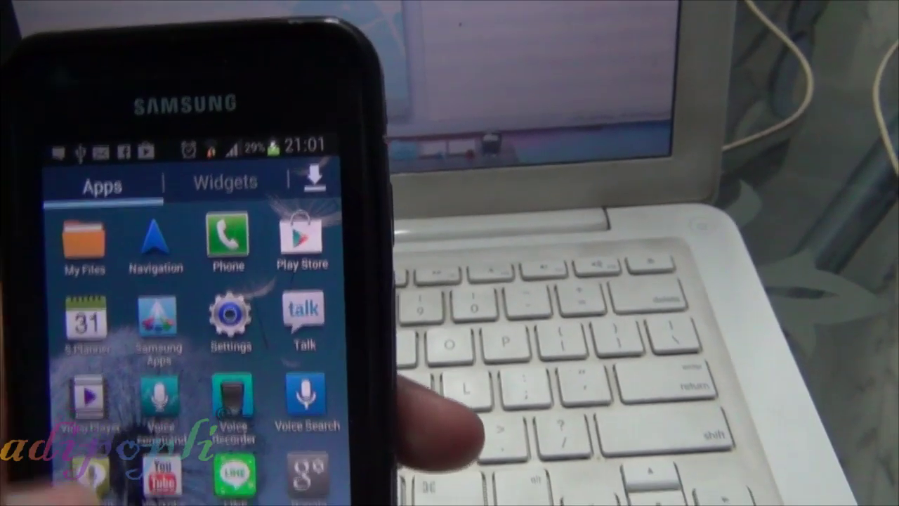
key(Home)
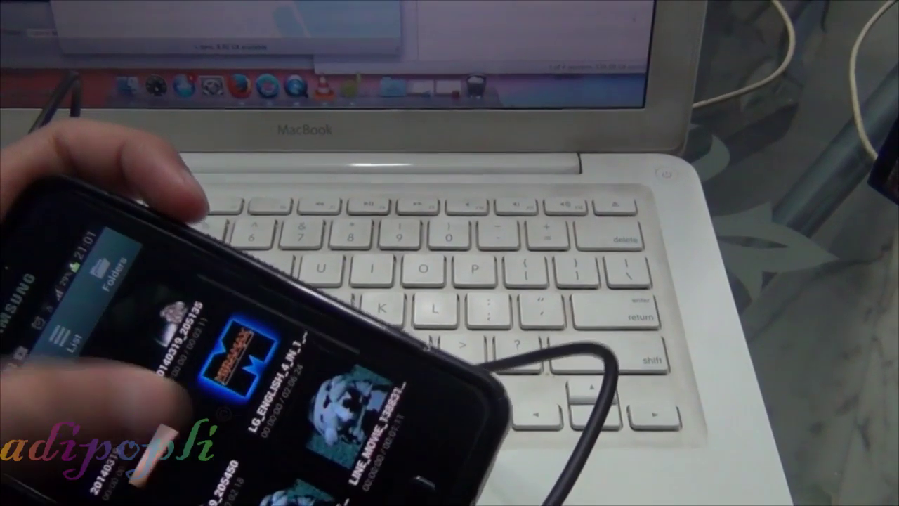
scroll(246, 372, down, 3)
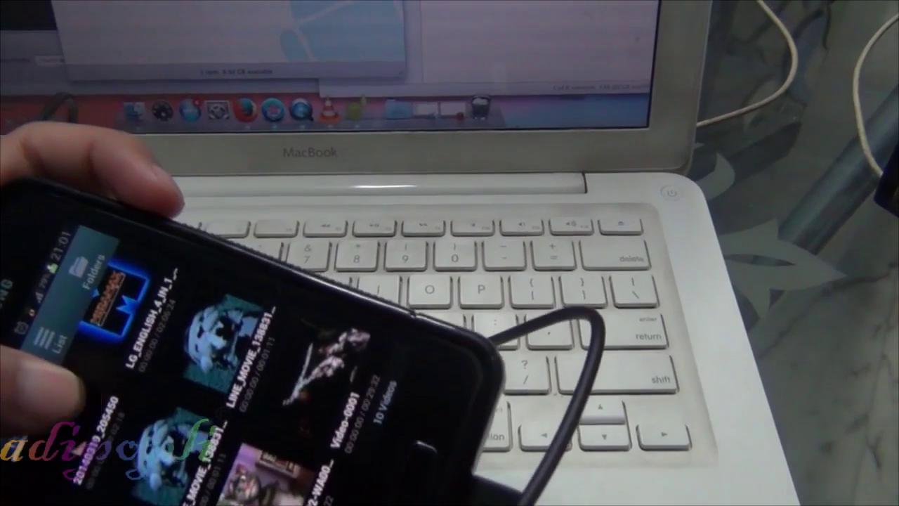
scroll(232, 365, up, 2)
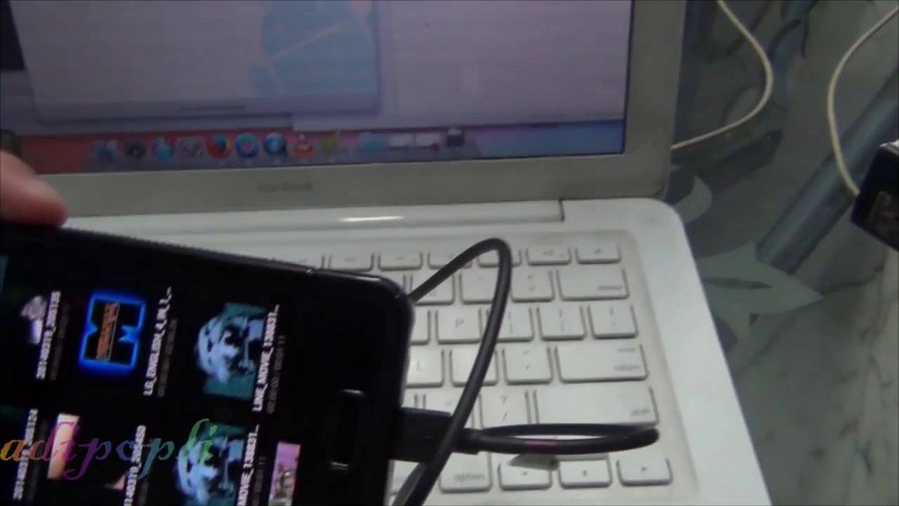